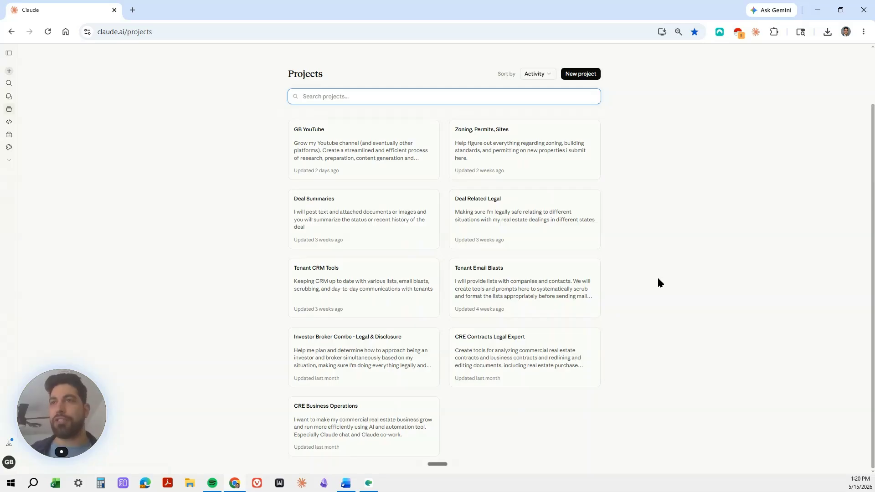
- Open the Byron GA deal summary and deck chat in the Byron GA Deal project and download the investor summary v6 document
click(503, 137)
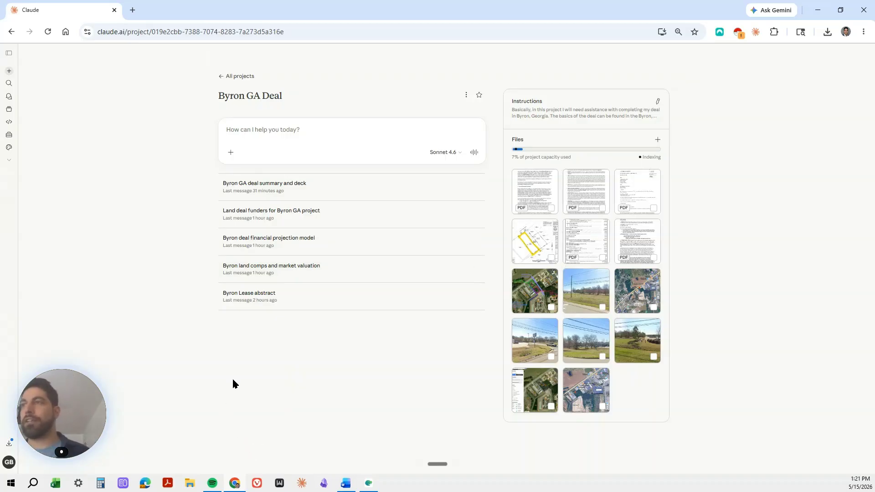
click(312, 191)
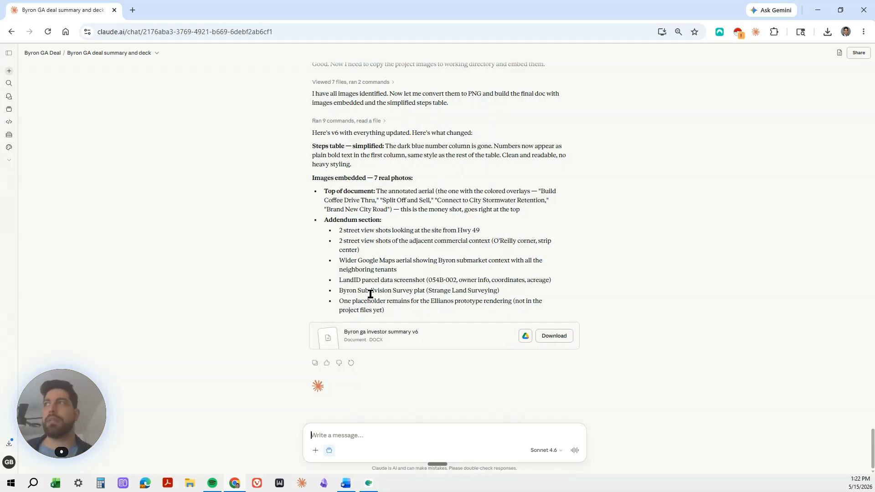
click(552, 336)
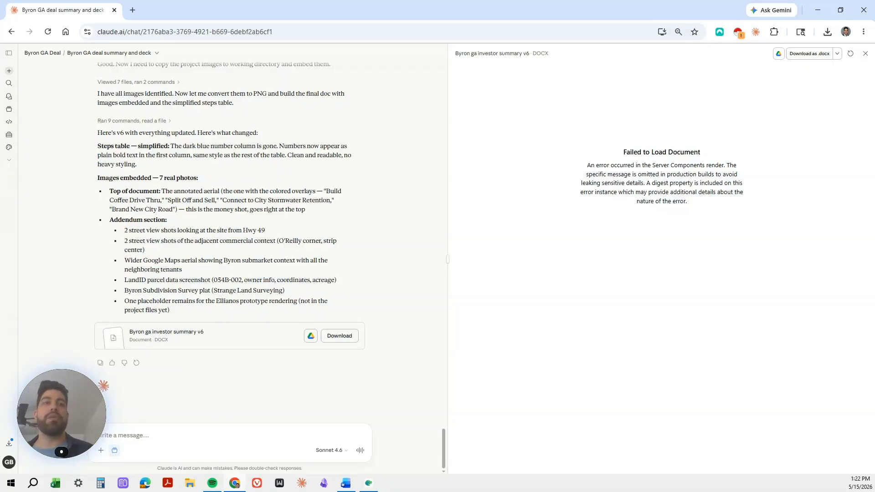
- Switch to Word and review the investor summary's opening text, annotated aerial, step-by-step milestone table and property details
key(alt+Tab)
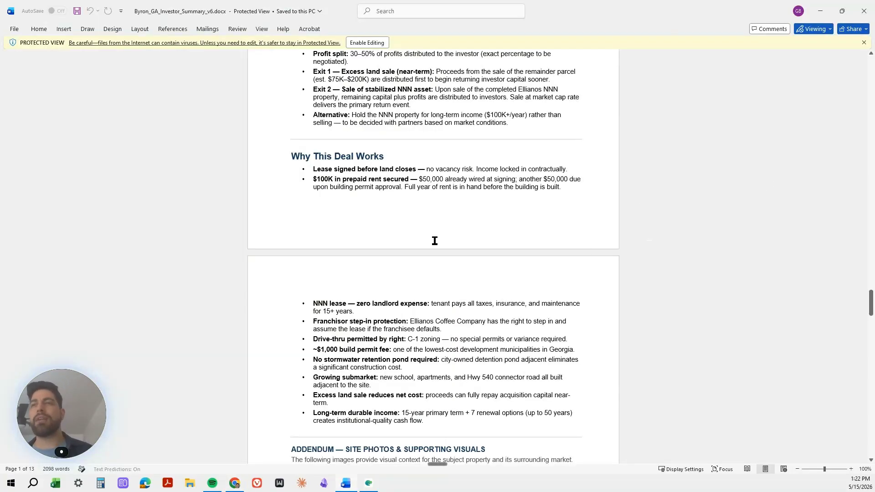
scroll(410, 80, up, 3)
scroll(466, 163, up, 20)
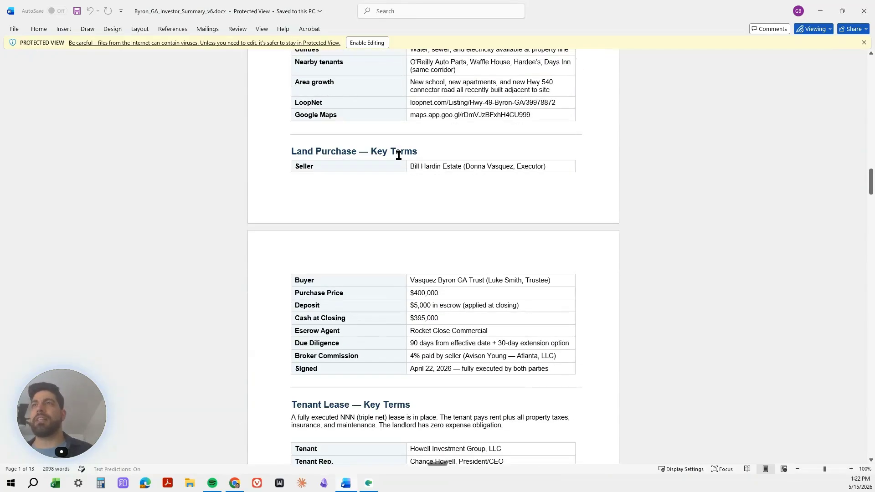
scroll(318, 141, down, 1)
drag(283, 64, 422, 244)
scroll(421, 241, down, 3)
scroll(421, 241, down, 15)
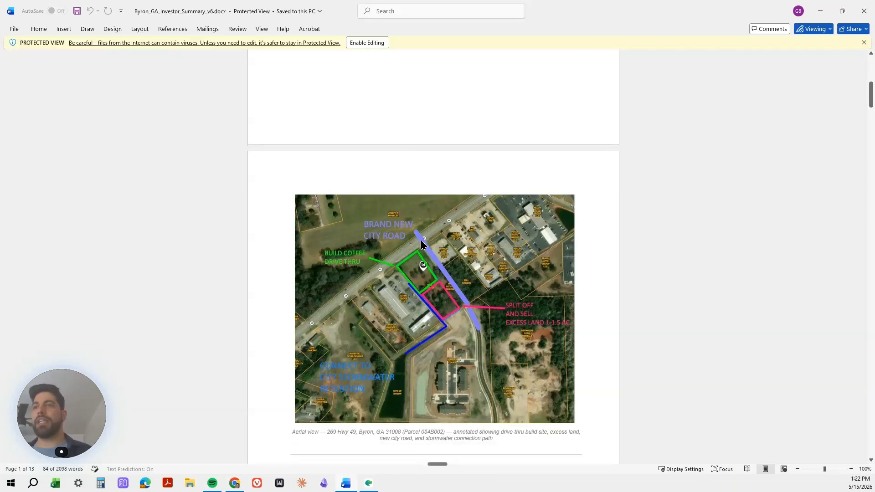
scroll(319, 127, down, 4)
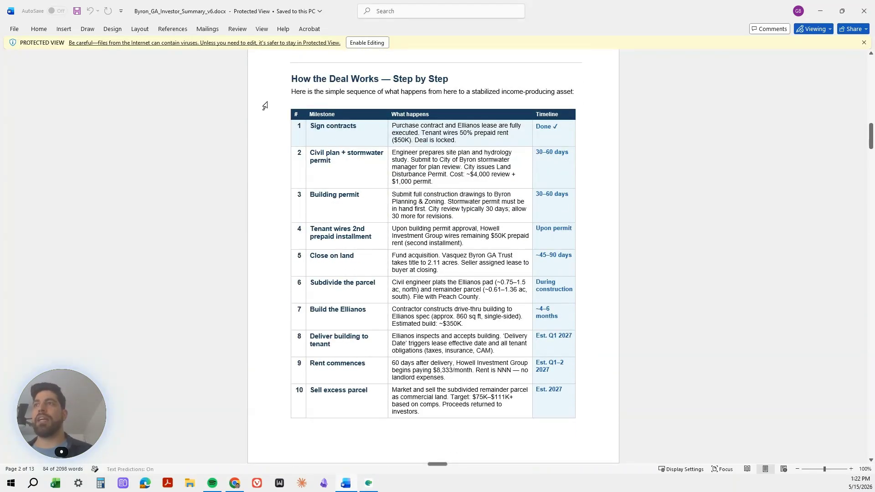
drag(289, 101, 476, 266)
scroll(475, 266, down, 16)
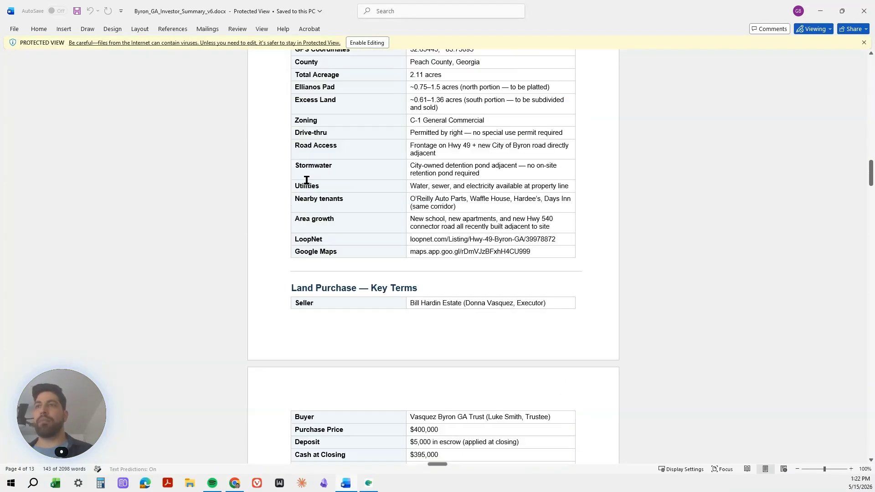
- Review the comparable land sales table and the addendum's site photos, aerial and survey, and close the document
scroll(312, 189, down, 15)
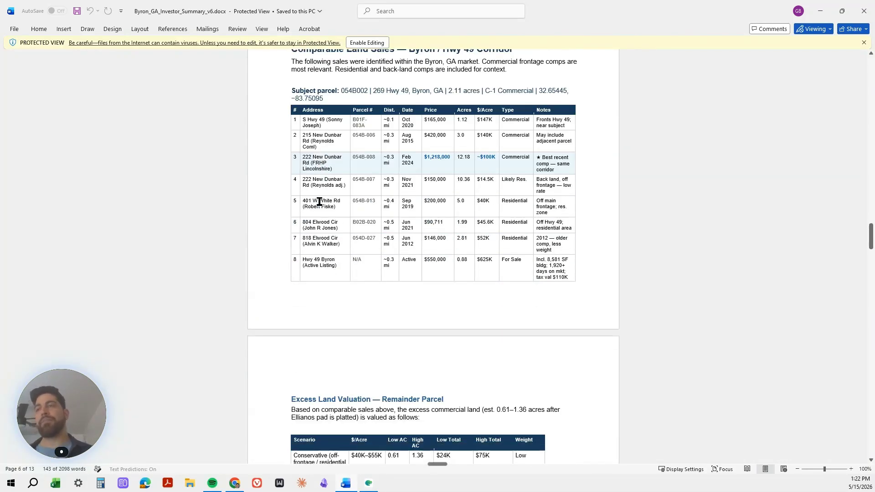
drag(285, 101, 473, 300)
scroll(475, 296, down, 20)
scroll(478, 289, down, 11)
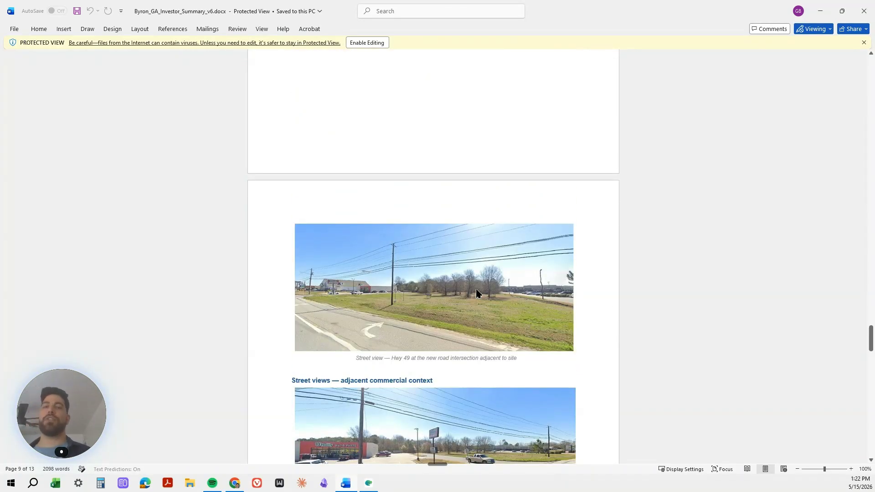
scroll(476, 291, down, 17)
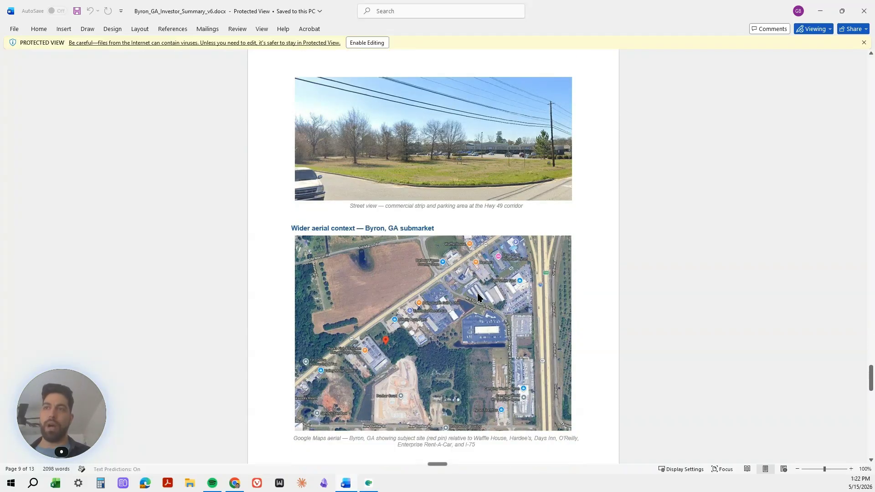
scroll(451, 396, down, 19)
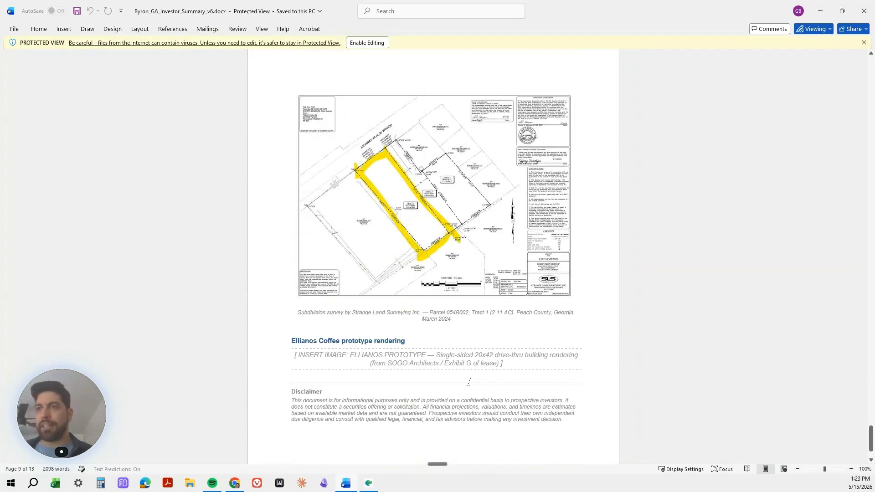
click(863, 11)
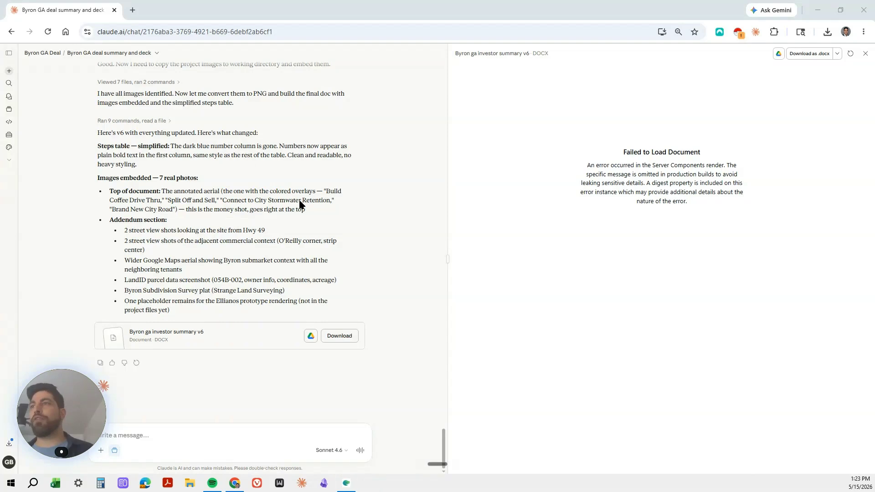
- Open the Byron deal financial projection model chat from the project and look over the files attached to its first message
click(50, 53)
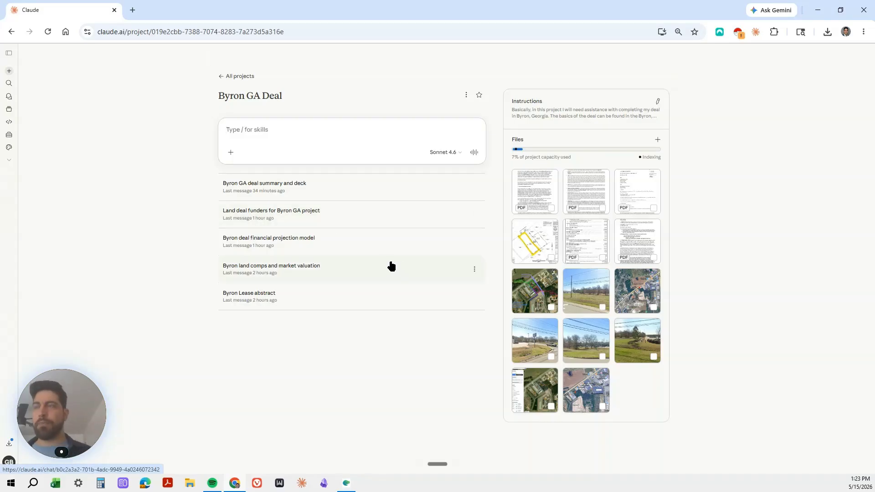
click(344, 244)
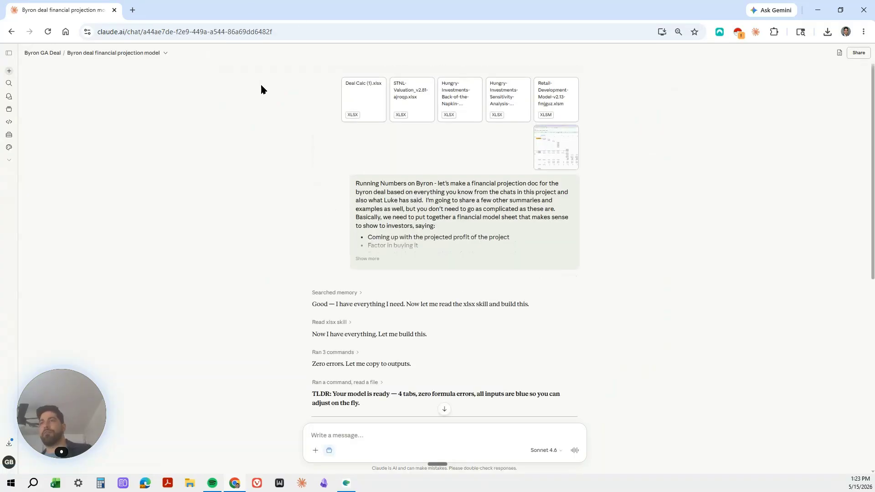
drag(501, 131, 668, 160)
click(530, 165)
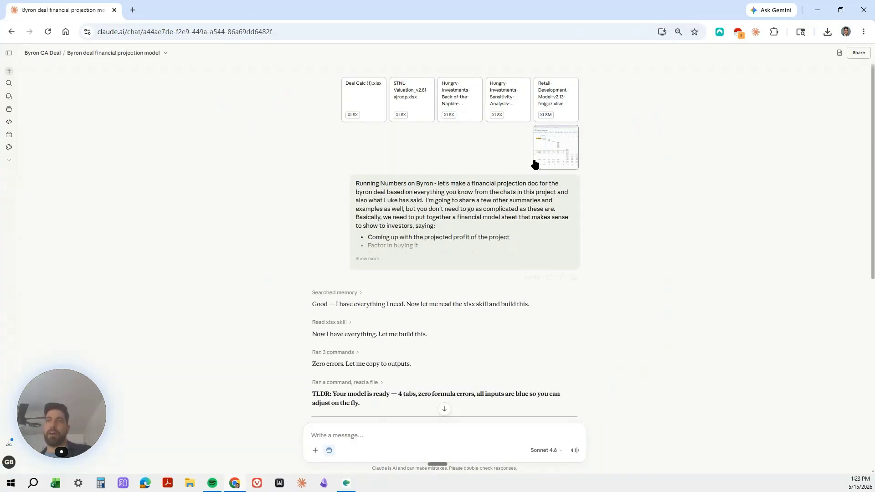
click(551, 147)
click(696, 298)
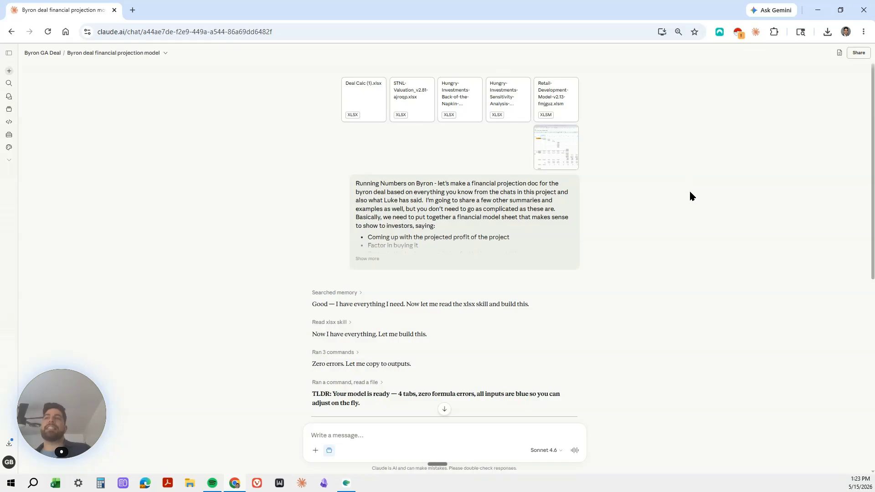
- Expand the full financial projection prompt and read through its list of factors and instructions
click(376, 258)
scroll(406, 248, down, 4)
scroll(406, 248, up, 4)
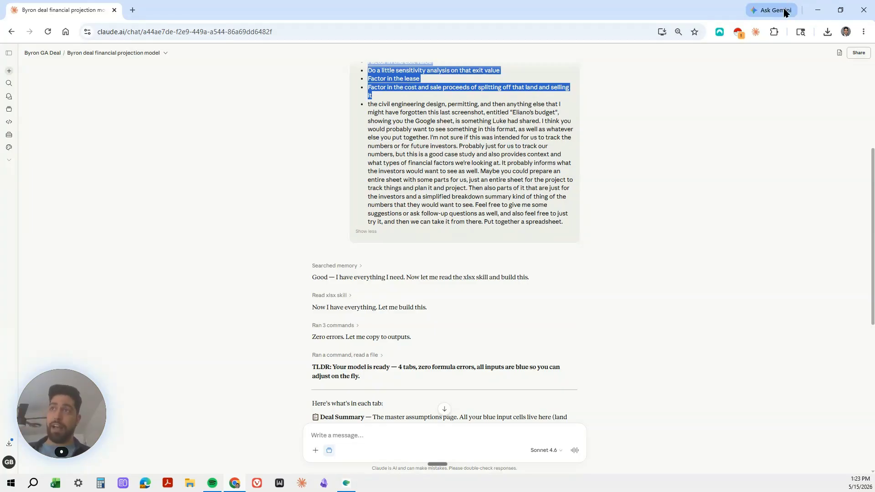
scroll(441, 157, up, 3)
scroll(569, 182, up, 1)
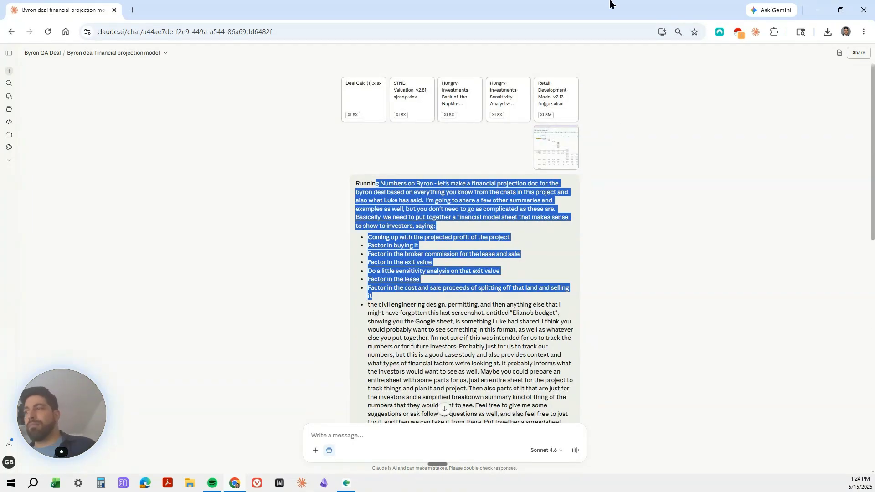
scroll(647, 255, down, 4)
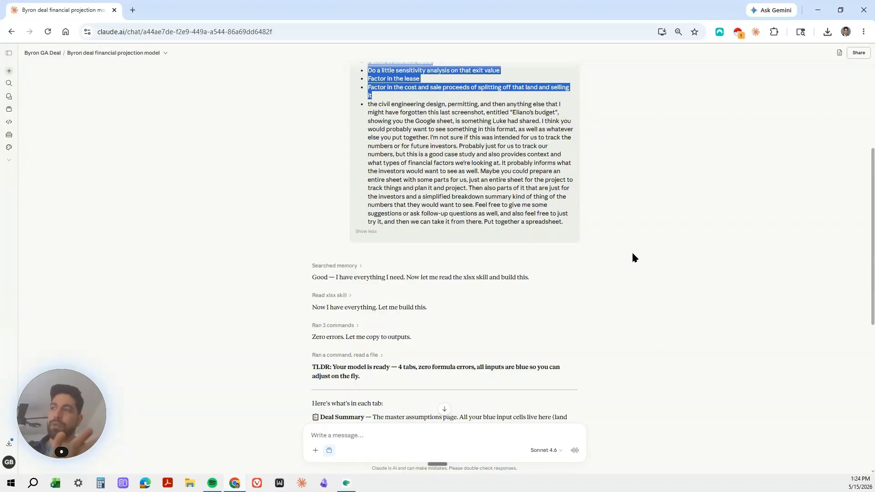
- Read Claude's reply describing each tab of the deal model and the items flagged for attention
scroll(625, 250, down, 3)
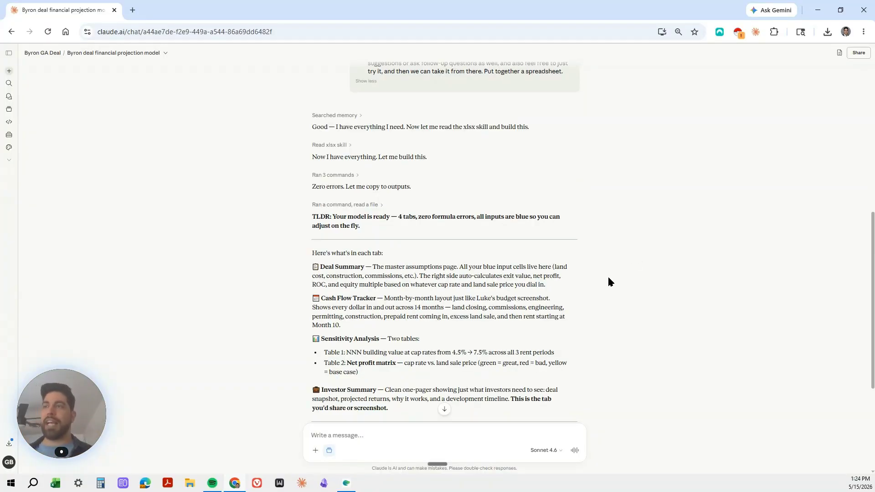
scroll(608, 275, down, 3)
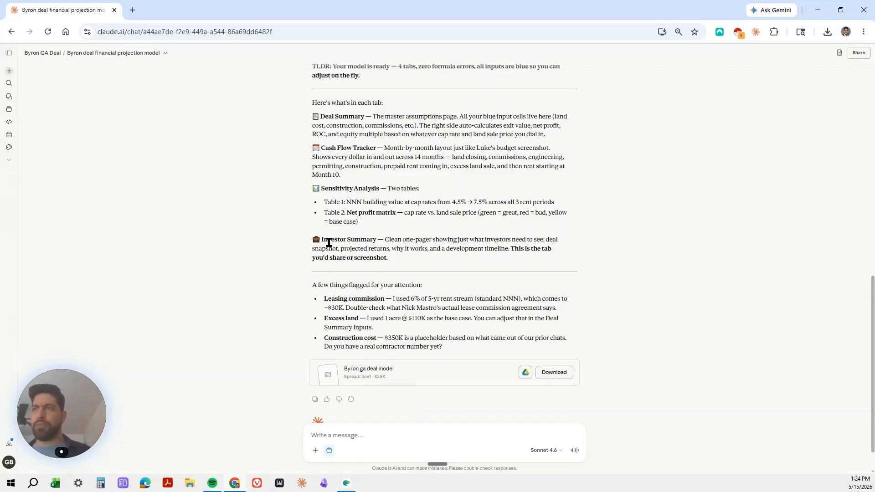
scroll(322, 239, down, 1)
drag(309, 96, 692, 305)
click(697, 304)
- Preview the Byron ga deal model spreadsheet and look through its Cash Flow Tracker, Sensitivity Analysis and Investor Summary sheets
click(474, 336)
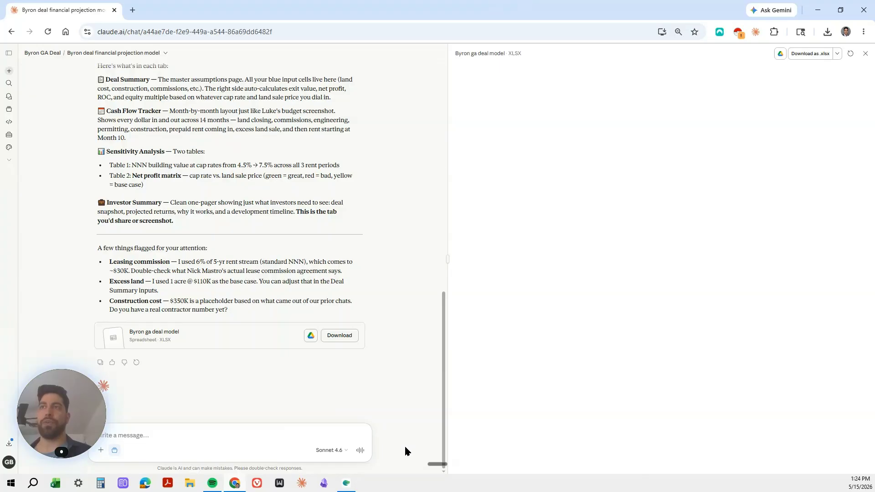
click(531, 466)
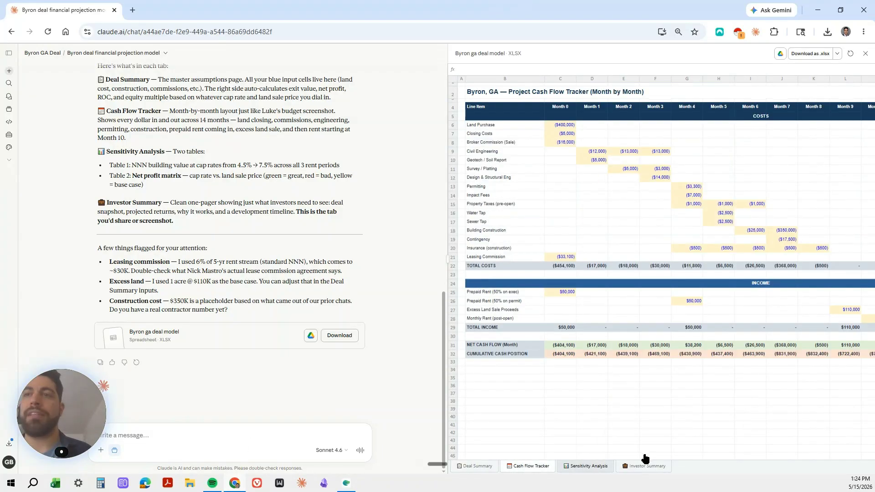
click(588, 466)
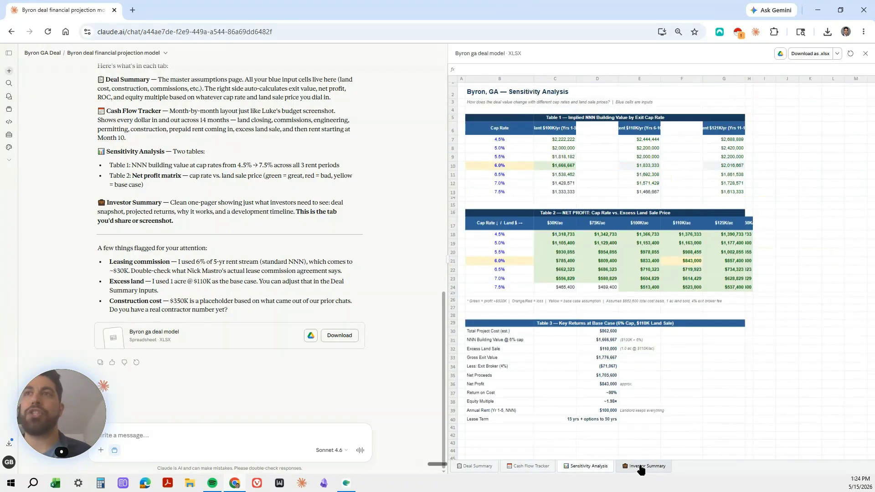
click(641, 466)
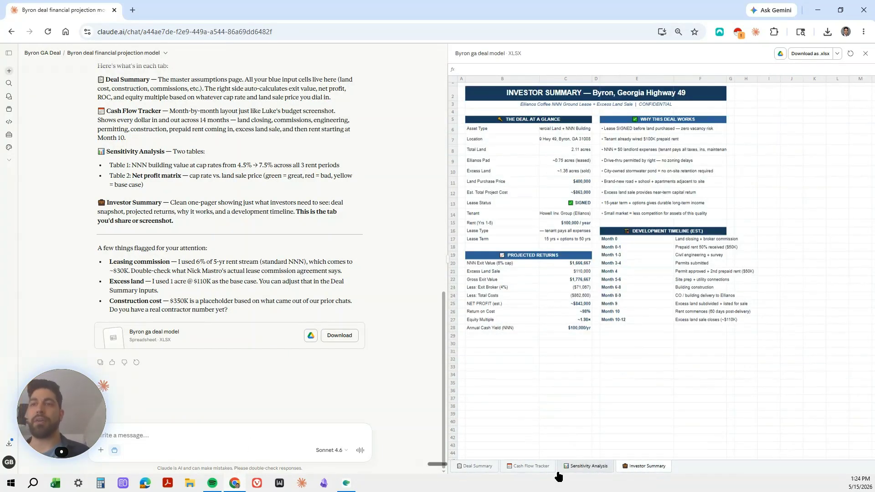
click(529, 466)
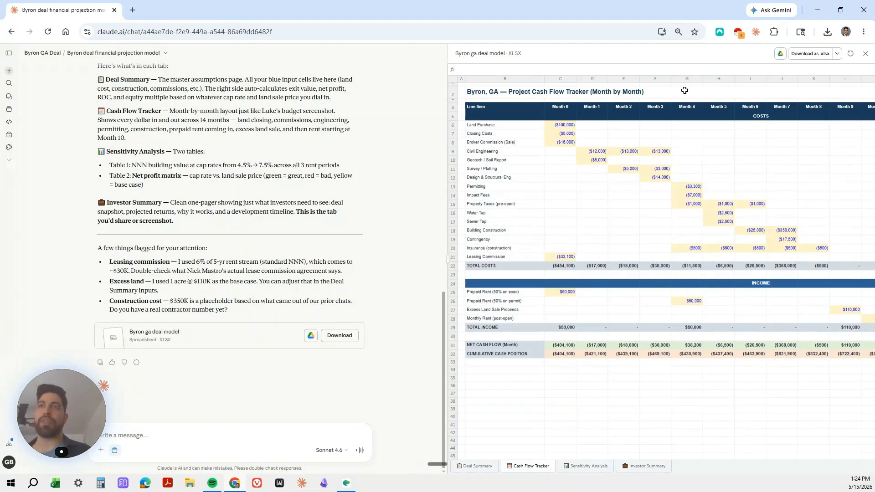
- Inspect the $100K/yr building values at 5.0%, 6.5% and 4.5% cap rates on the Sensitivity Analysis sheet, and close the preview
click(598, 467)
click(551, 151)
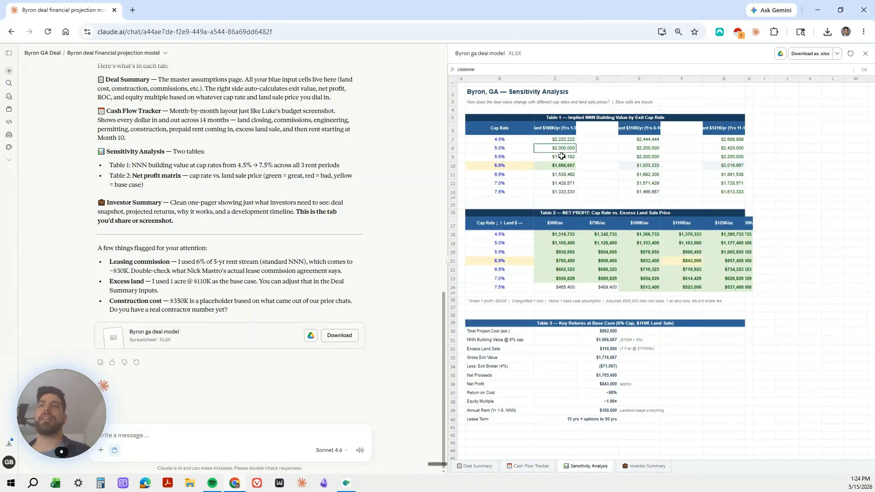
click(557, 175)
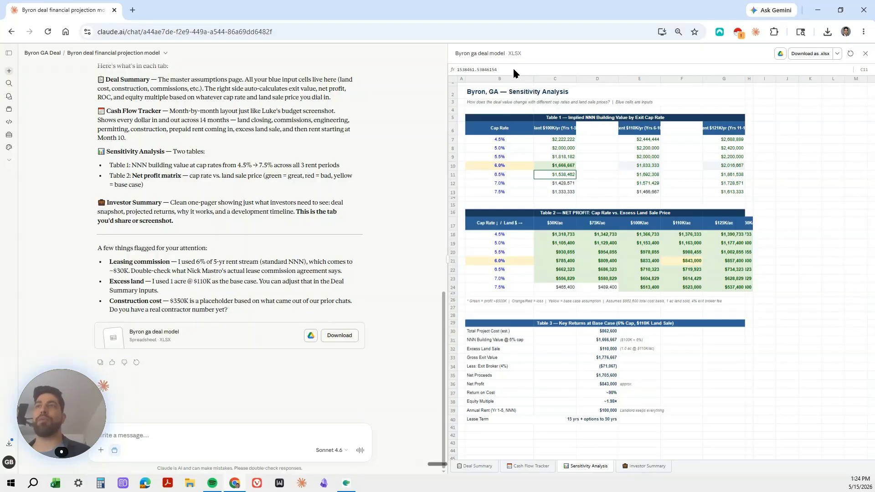
click(557, 143)
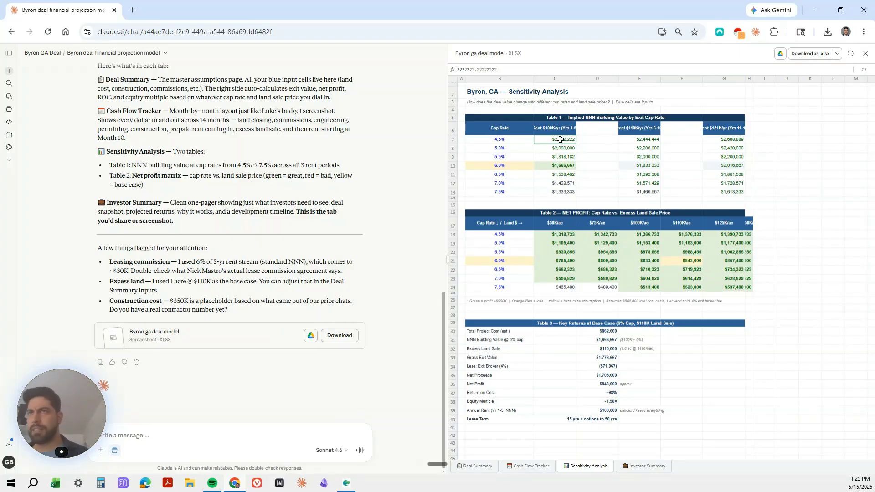
click(865, 53)
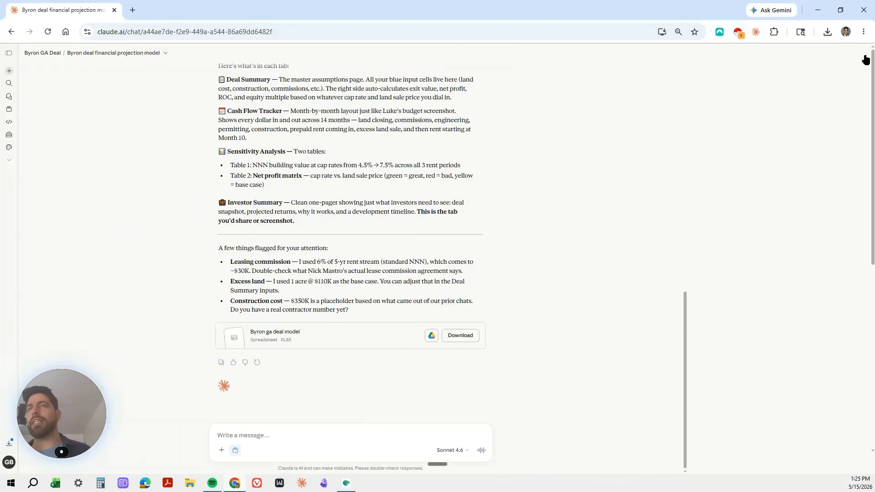
- Open the Byron land comps and market valuation chat from the project and enlarge the parcel overview screenshot attached near its start
click(47, 54)
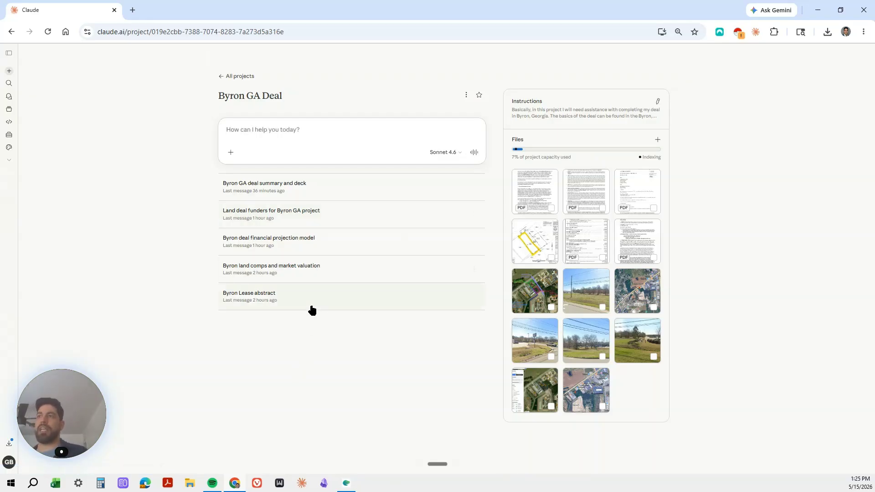
click(324, 278)
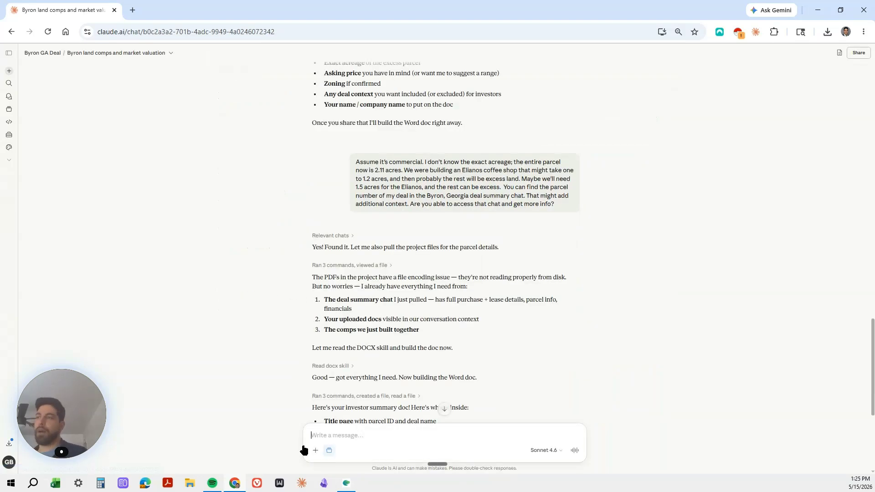
scroll(374, 148, up, 10)
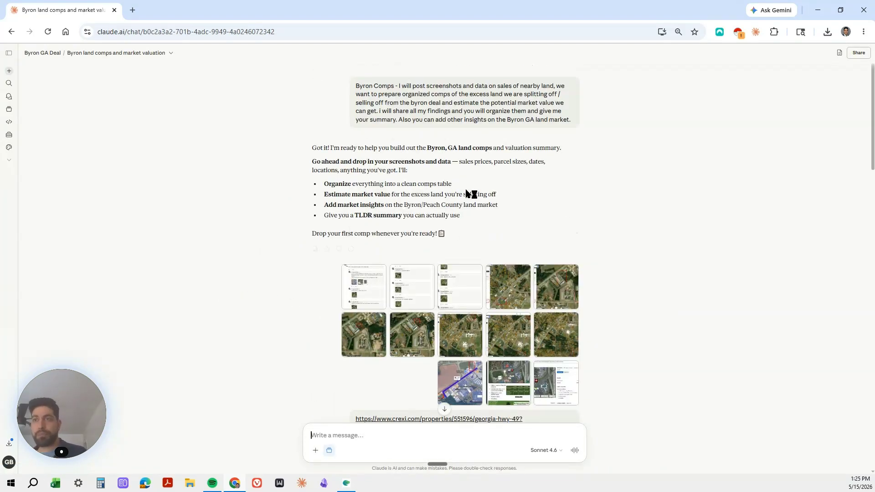
click(511, 301)
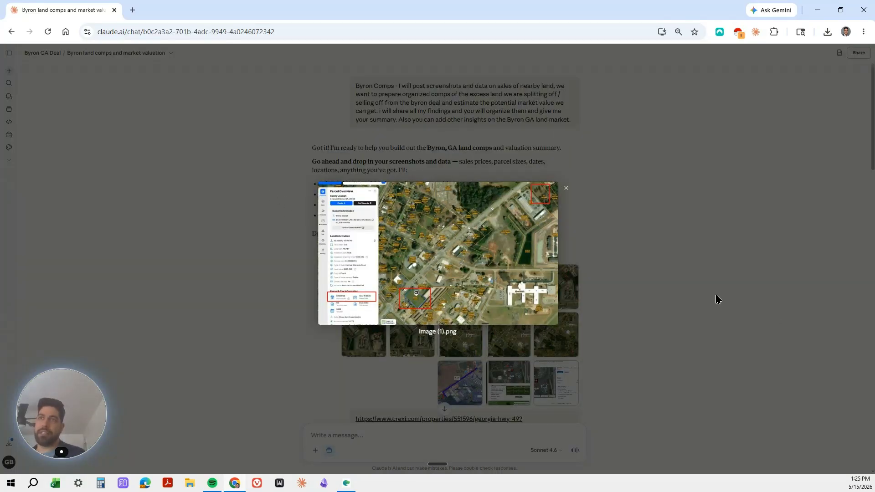
- Close the enlarged parcel image and look over the attached comp screenshots and the Crexi listing link in the chat
click(795, 296)
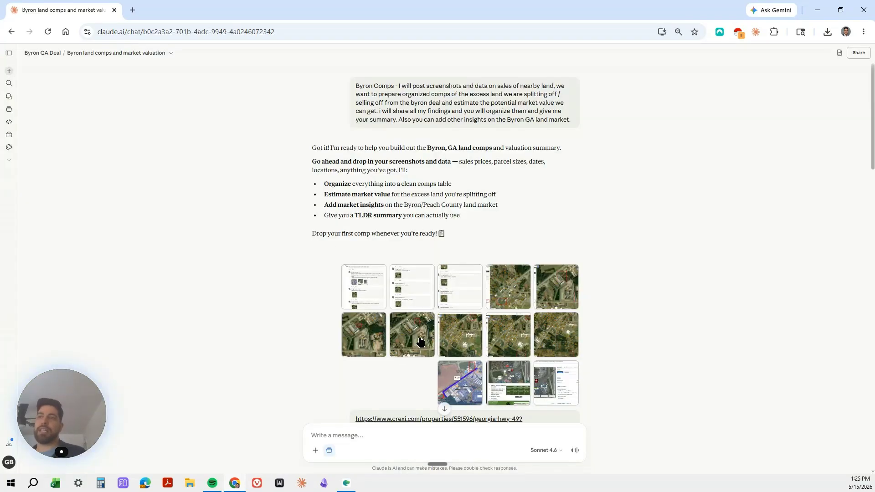
scroll(619, 298, down, 4)
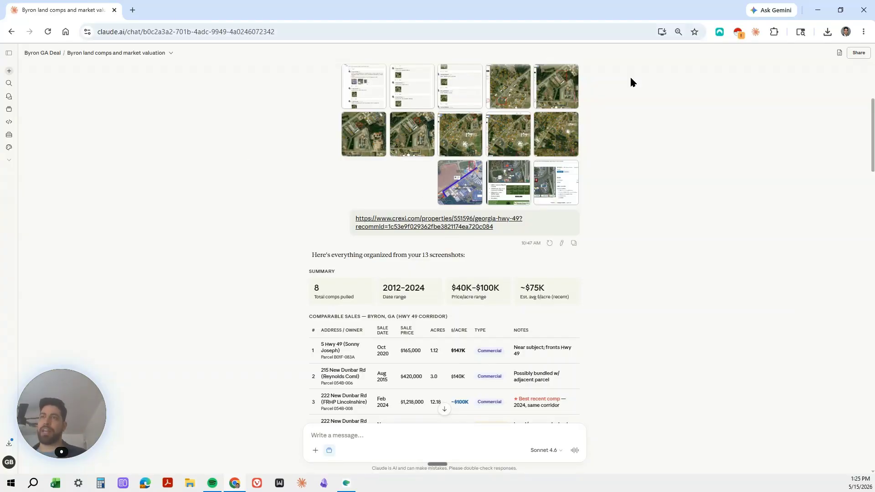
scroll(358, 262, up, 2)
scroll(643, 385, down, 1)
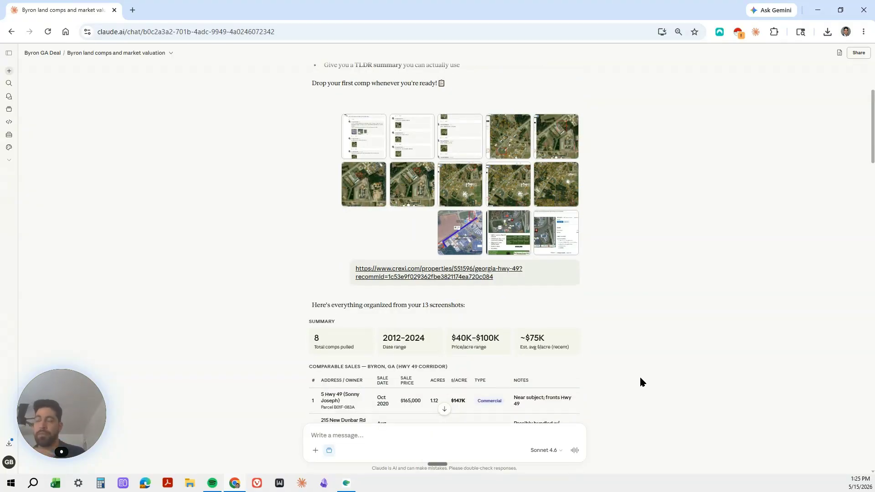
scroll(640, 382, down, 1)
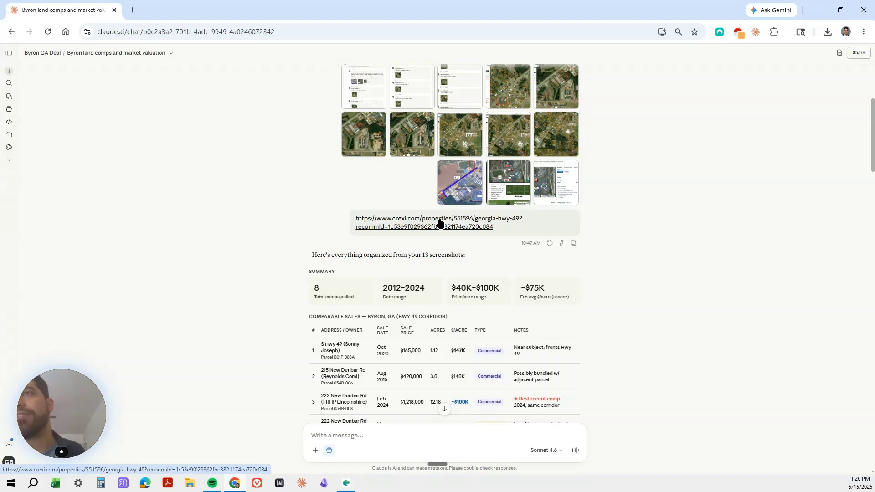
- Review the comparable sales table for the Hwy 49 corridor, highlighting its rows, along with the excess land valuation estimate below it
scroll(469, 237, down, 3)
drag(303, 158, 661, 370)
click(660, 370)
scroll(691, 378, down, 5)
scroll(687, 374, up, 4)
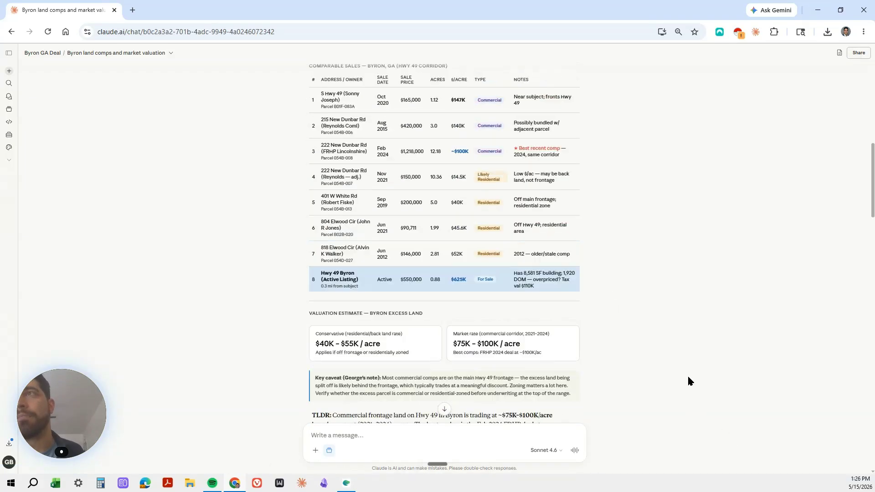
drag(499, 131, 698, 300)
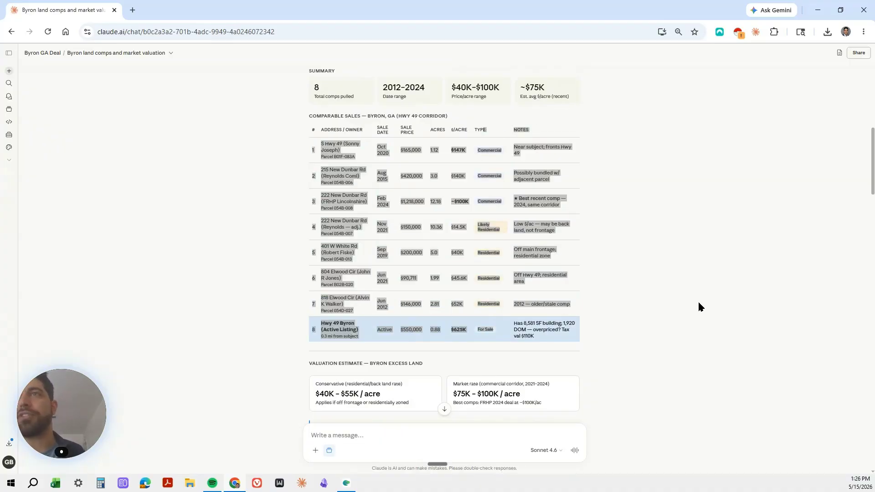
click(556, 278)
scroll(555, 277, down, 3)
scroll(690, 217, up, 3)
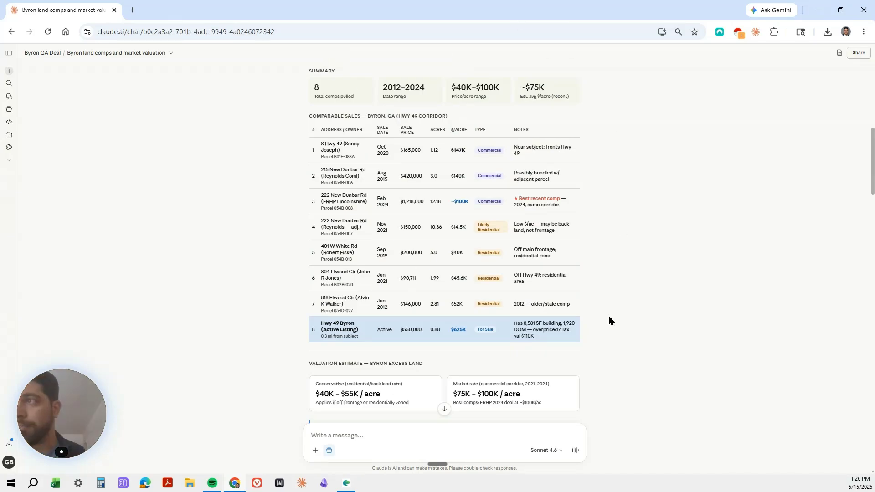
- Skim the rest of the chat down to the investor Word doc request, and return to the Byron GA Deal project page
scroll(615, 312, down, 10)
scroll(630, 336, down, 15)
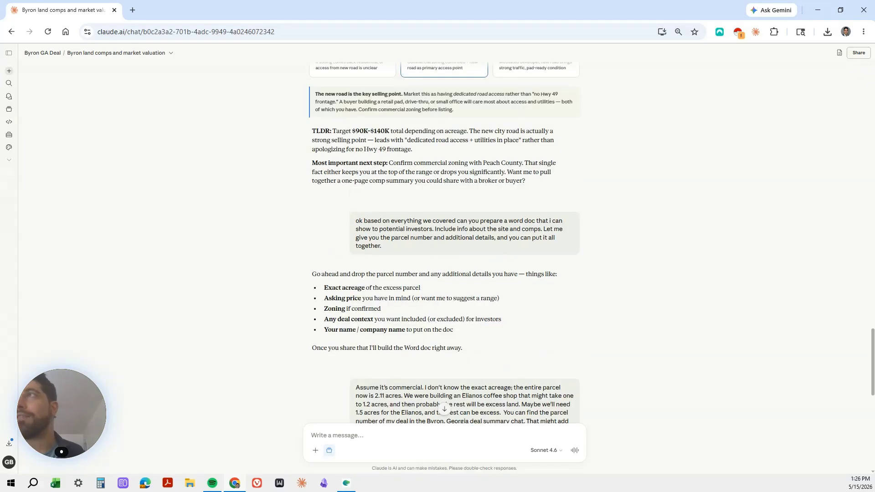
click(48, 54)
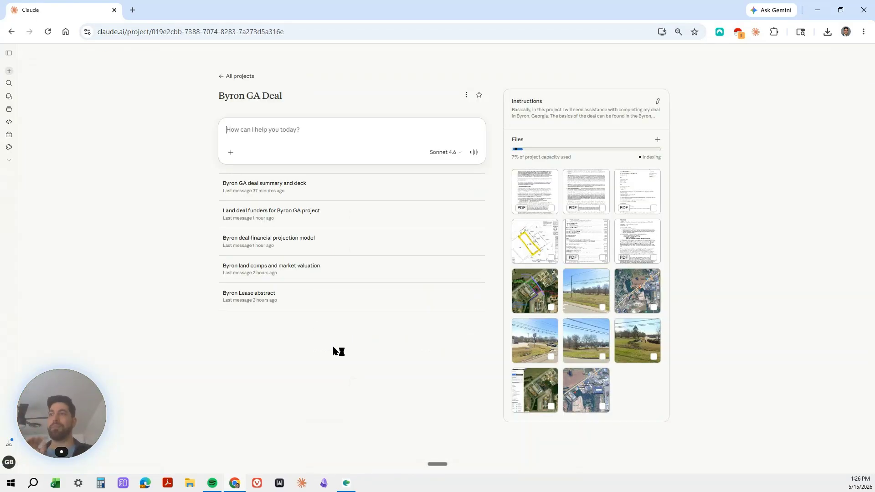